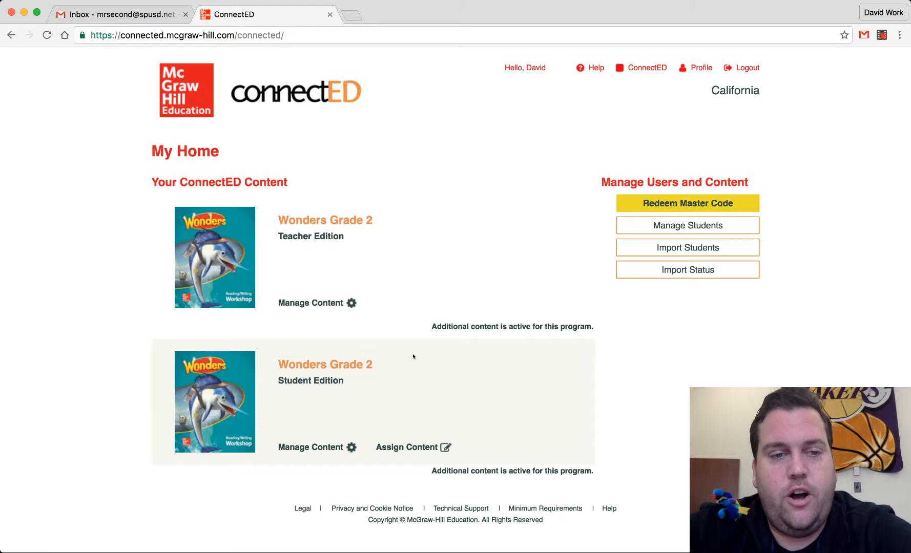
# - Open the Wonders Grade 2 Teacher Edition and go to the Class Details of Manage and Assign
pyautogui.click(228, 258)
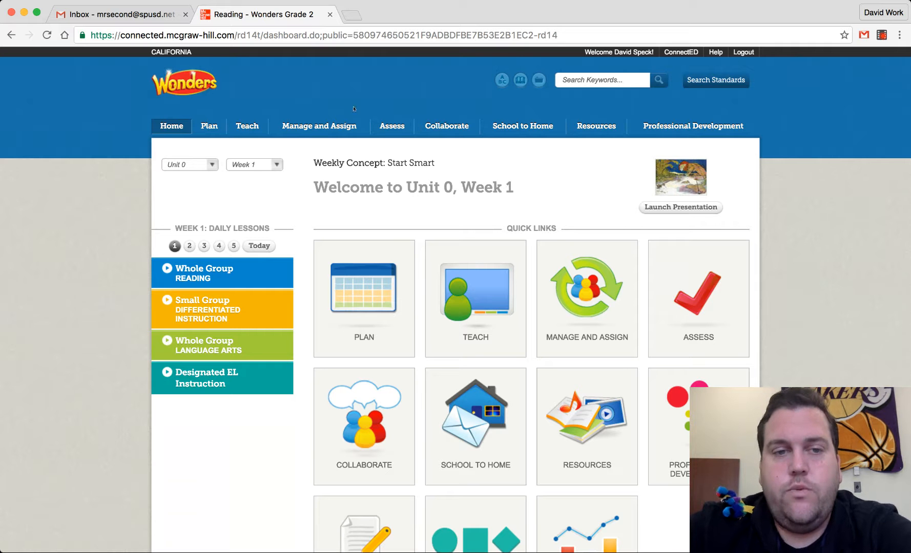
pyautogui.click(330, 126)
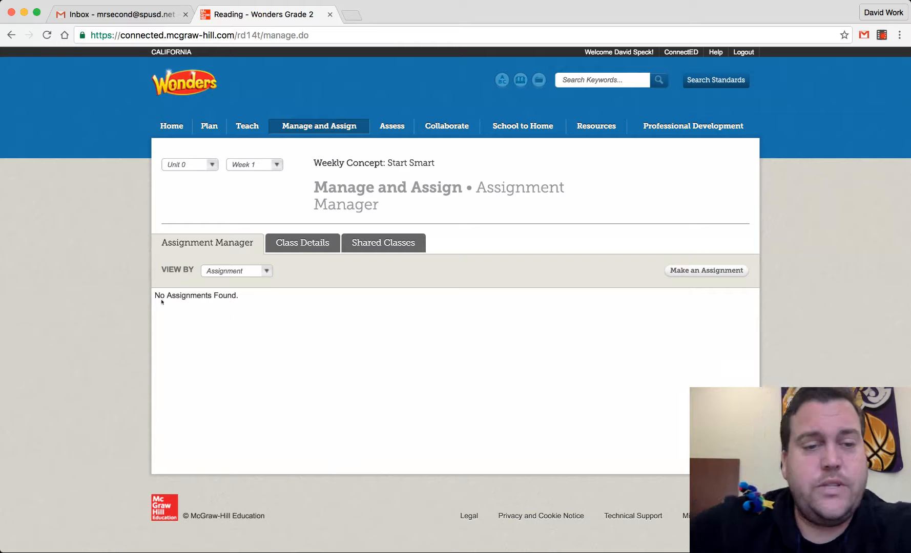
pyautogui.click(283, 244)
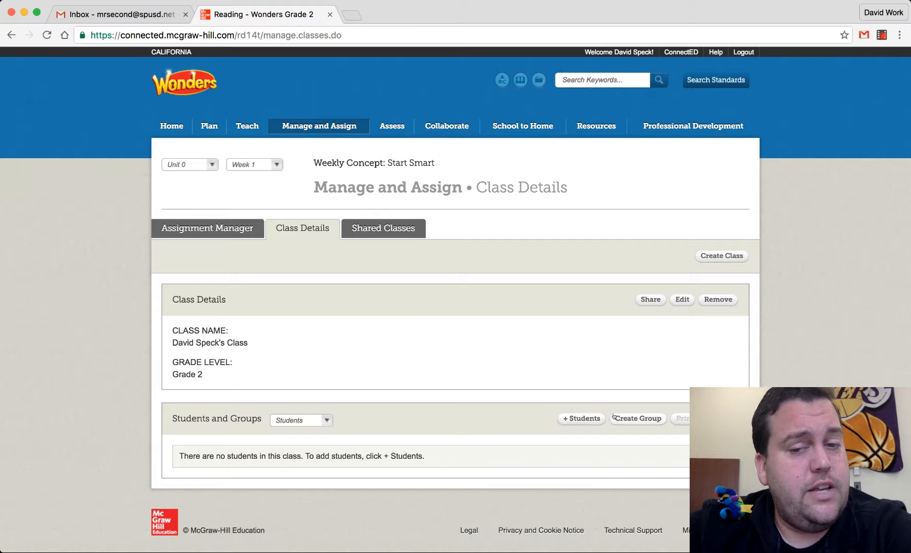
# - Open the add-students dialog and search for students in grade level 2
pyautogui.click(584, 419)
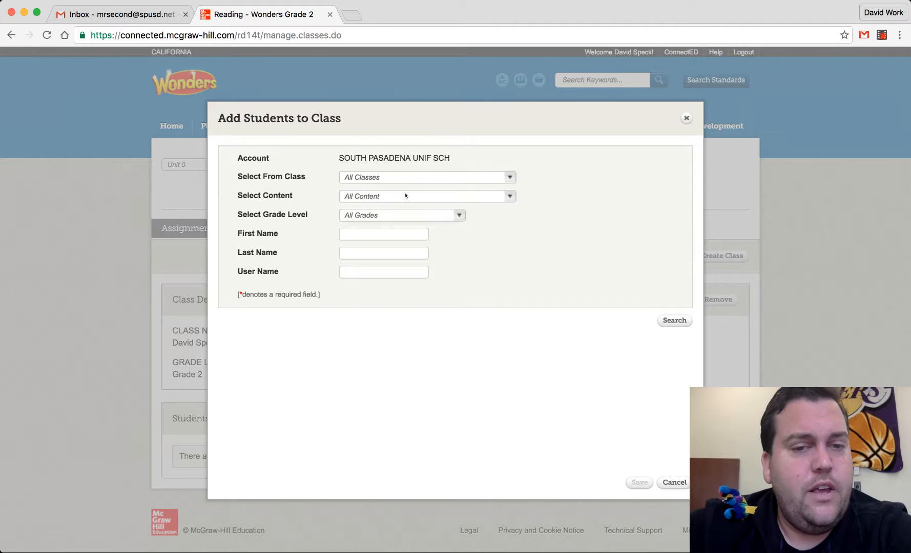
pyautogui.click(339, 216)
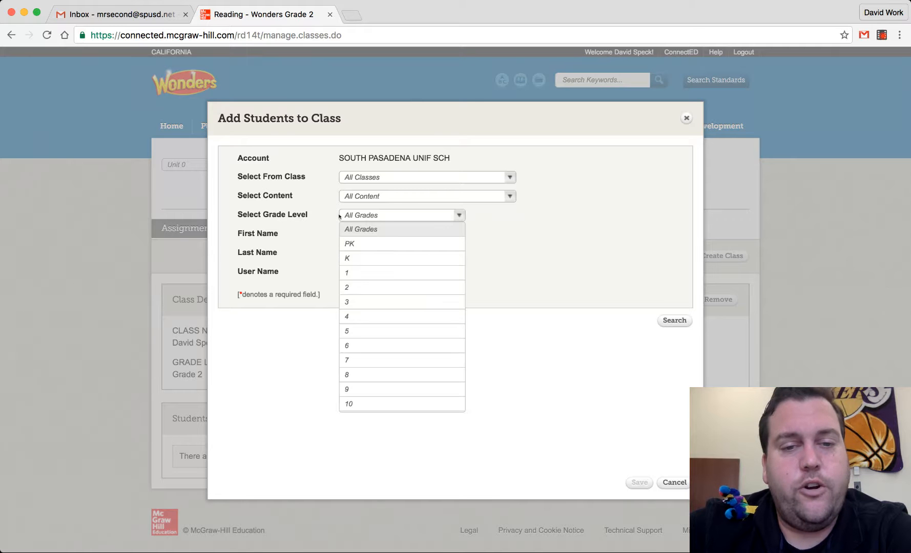
pyautogui.click(364, 287)
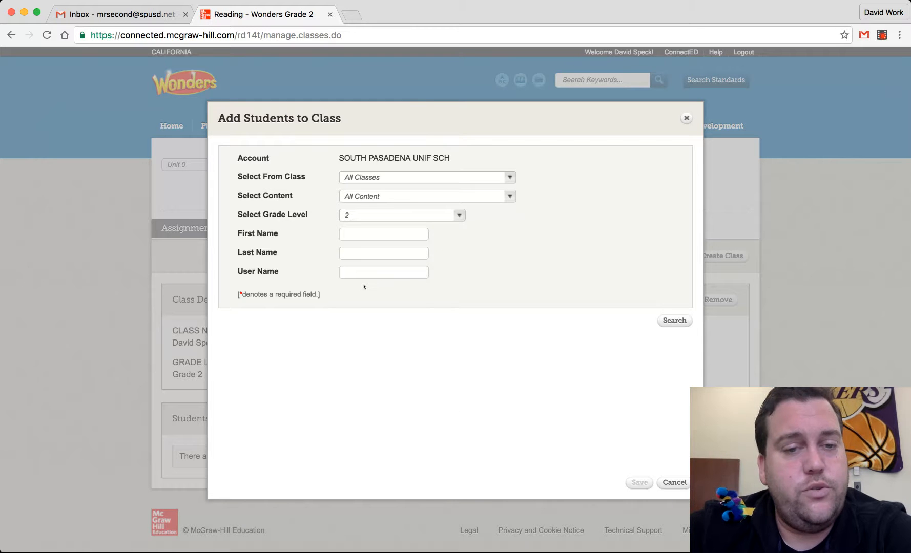
pyautogui.click(669, 322)
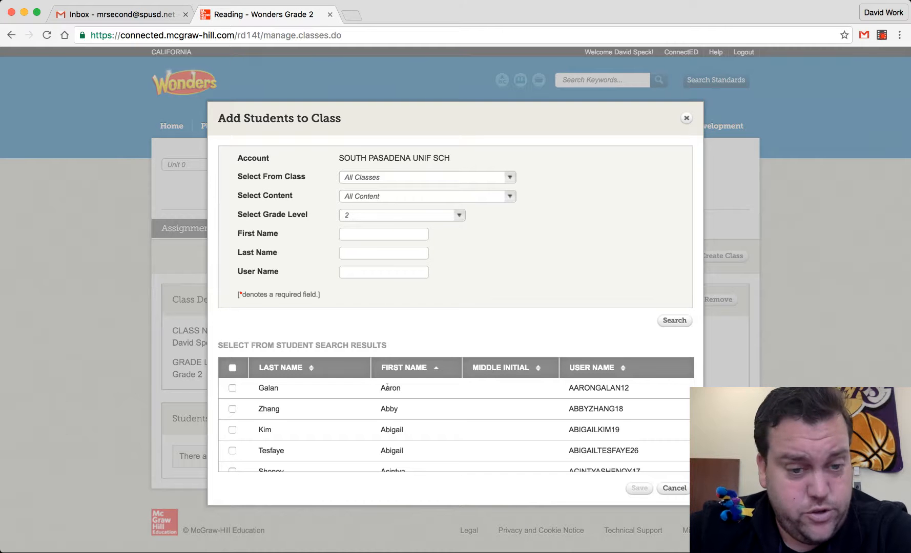
# - Sort the student search results by last name and scroll through them
pyautogui.scroll(-1, 367, 356)
pyautogui.scroll(1, 368, 354)
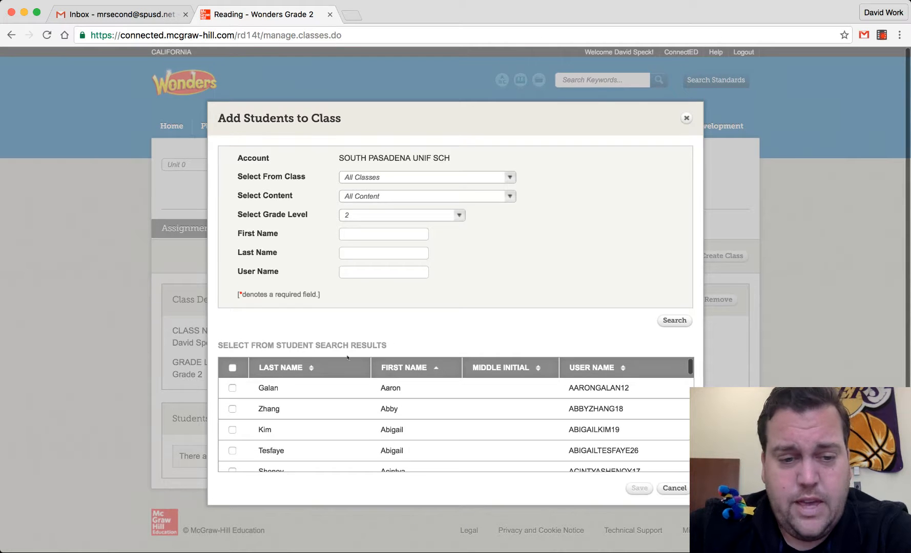
pyautogui.click(309, 369)
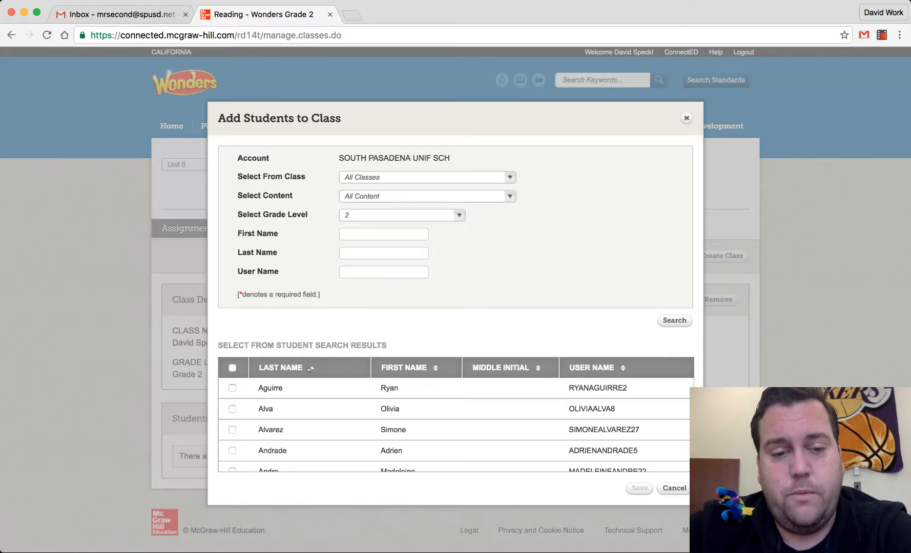
pyautogui.scroll(-5, 285, 402)
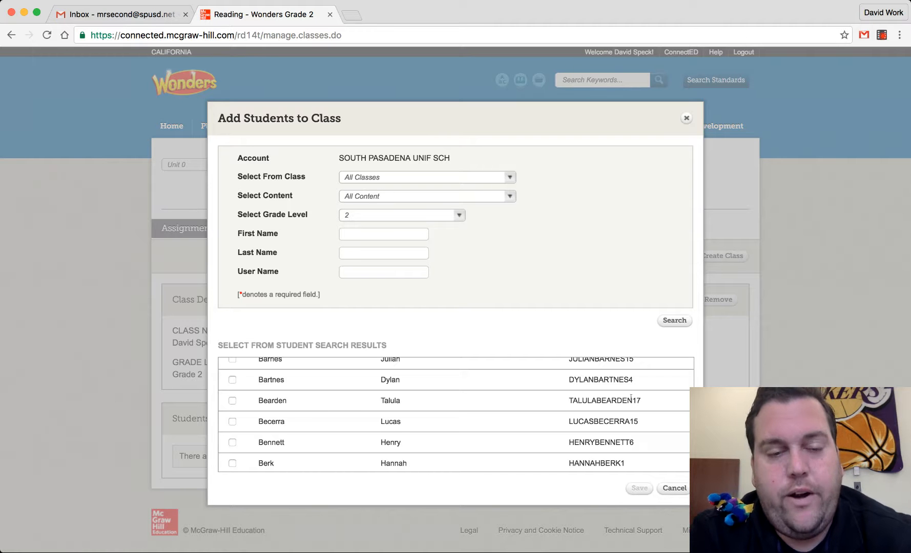
pyautogui.scroll(3, 346, 401)
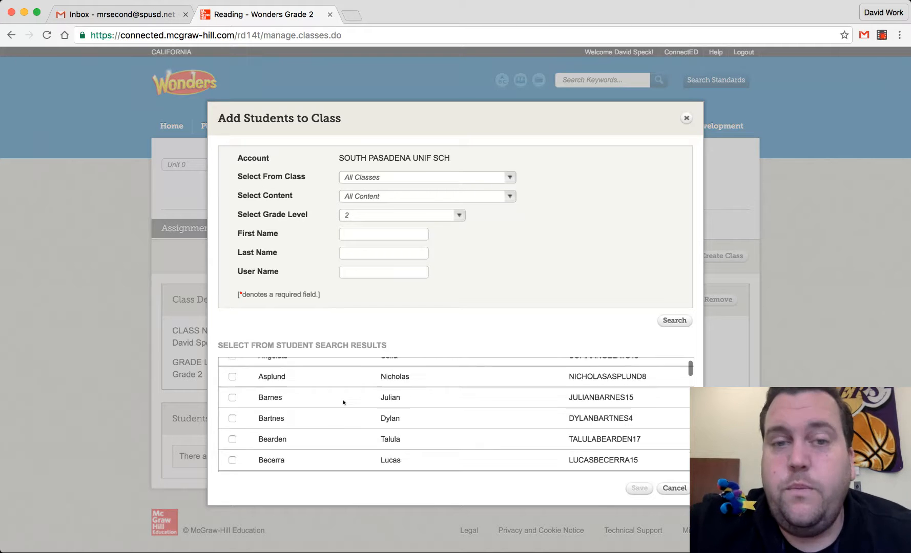
# - Check five students in the search results and save them to the class
pyautogui.click(232, 388)
pyautogui.click(232, 430)
pyautogui.scroll(-3, 232, 430)
pyautogui.click(232, 429)
pyautogui.click(233, 408)
pyautogui.scroll(-10, 229, 472)
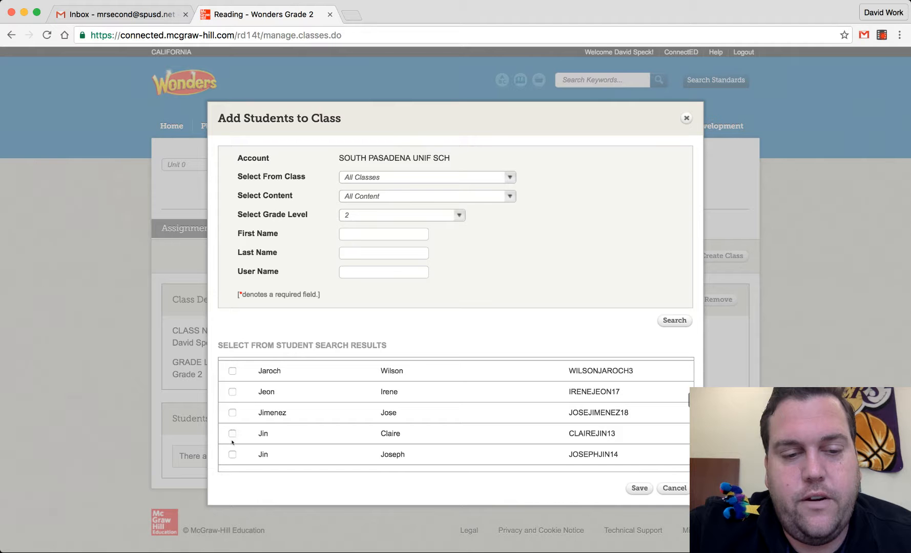
pyautogui.click(232, 434)
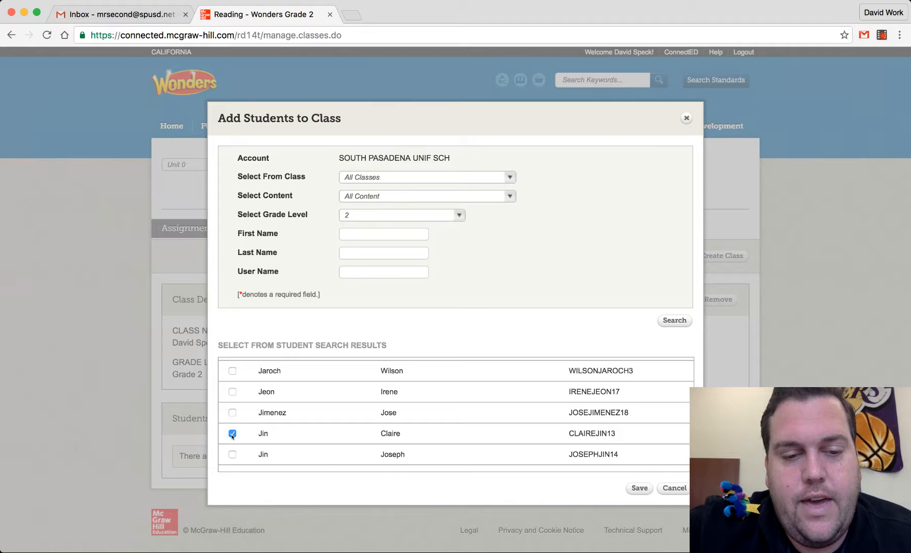
pyautogui.click(636, 489)
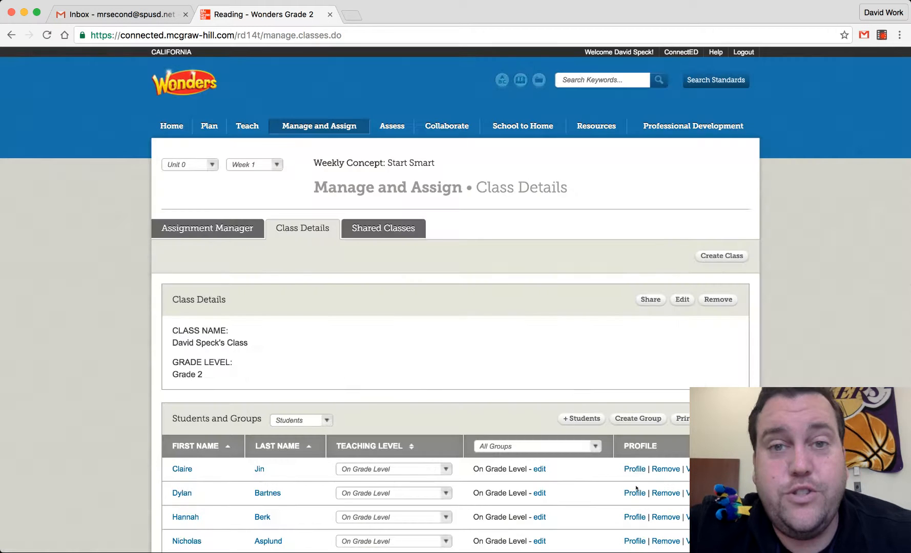
# - Review the first student's teaching level options and view that student's password
pyautogui.scroll(-3, 636, 488)
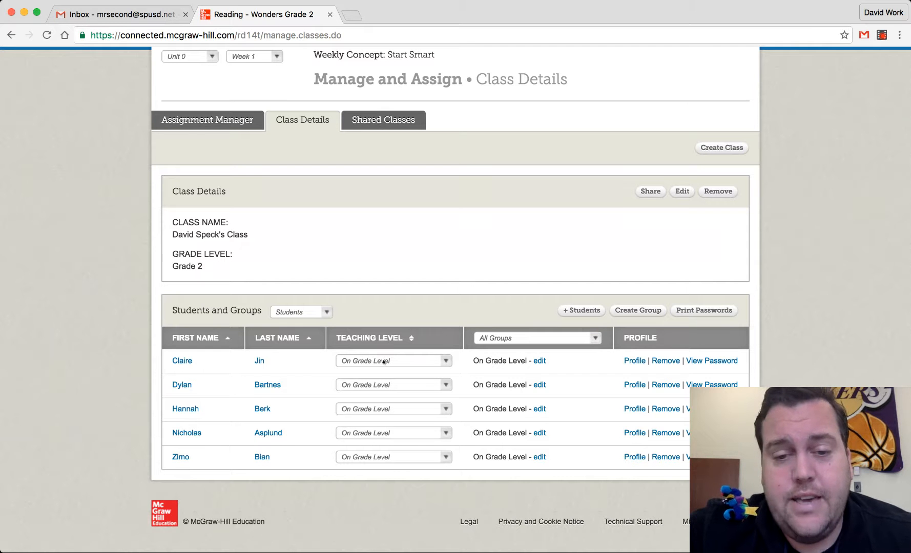
pyautogui.click(420, 361)
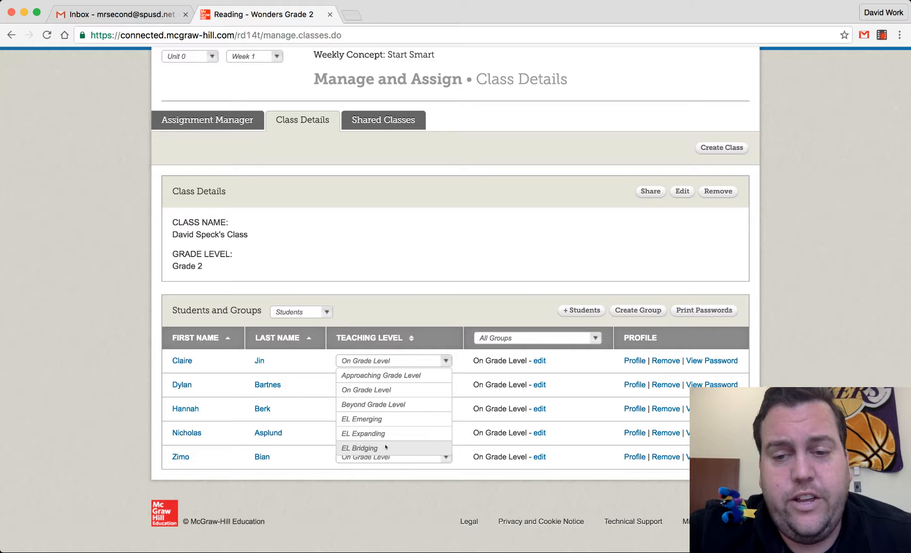
pyautogui.click(407, 317)
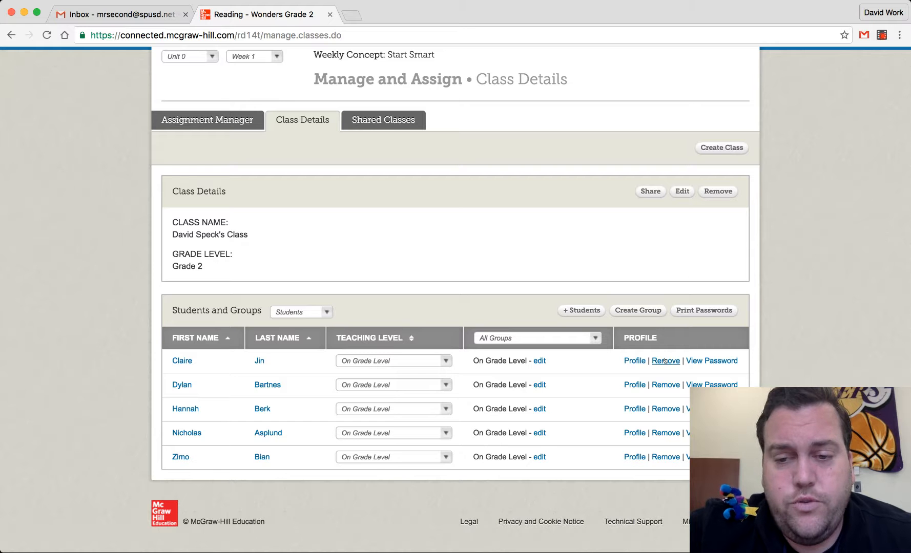
pyautogui.click(707, 361)
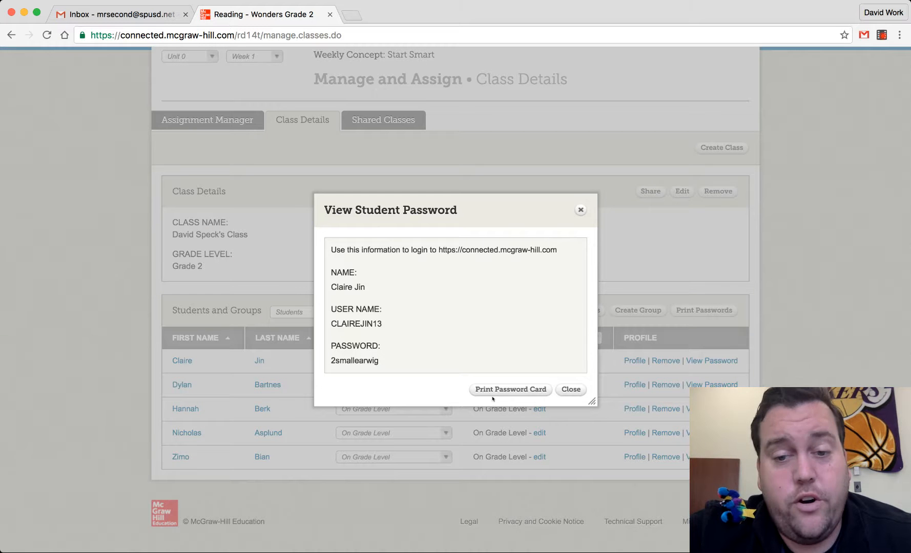
pyautogui.click(578, 389)
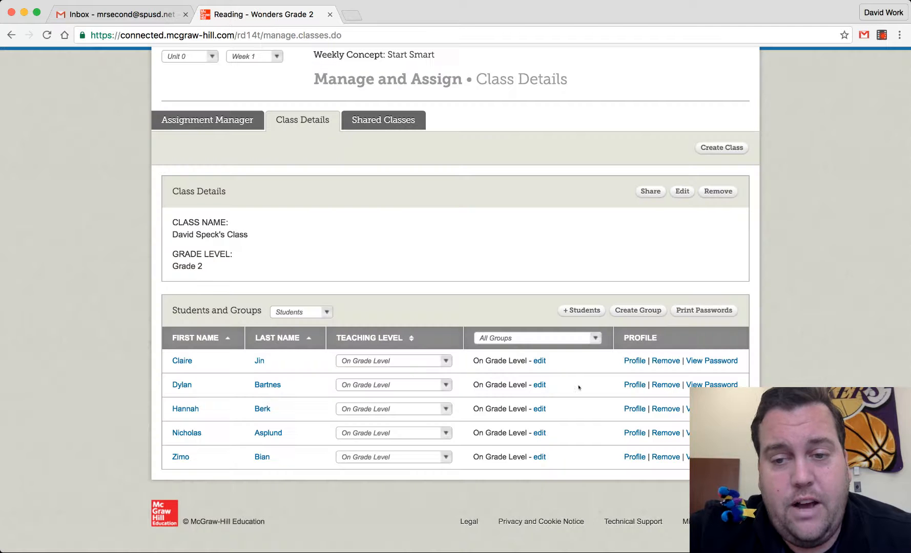
# - Export the class's student passwords and open the downloaded AllStudentExport spreadsheet
pyautogui.click(710, 311)
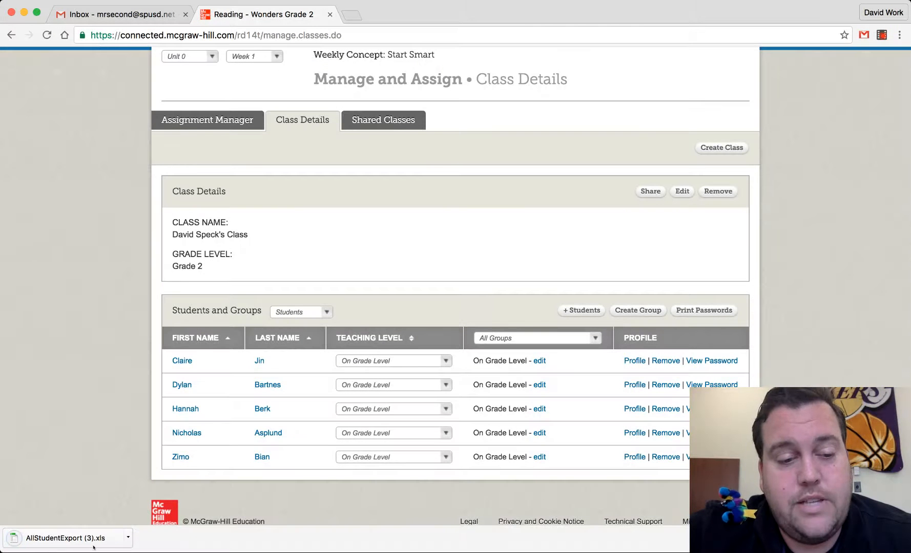
pyautogui.click(94, 546)
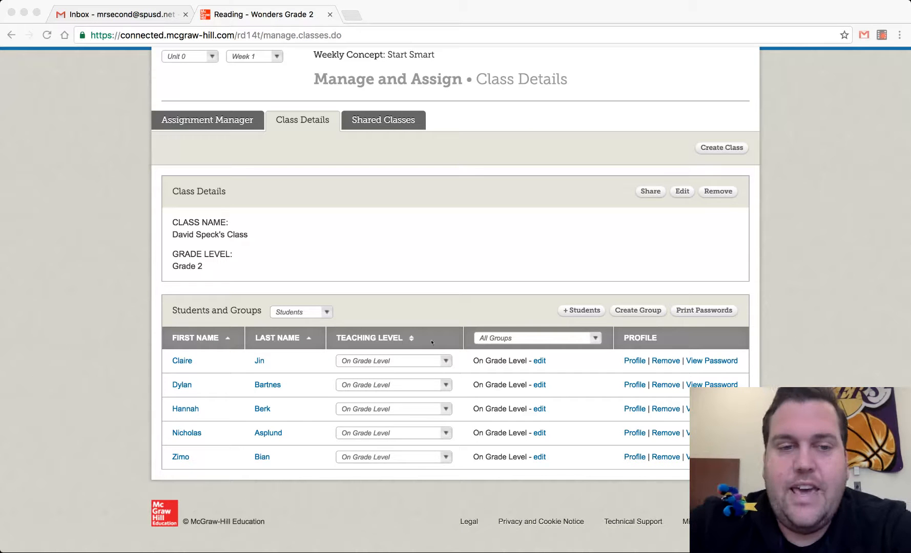
# - Edit the class to use Simplified Login with the robot class icon and save it
pyautogui.click(687, 192)
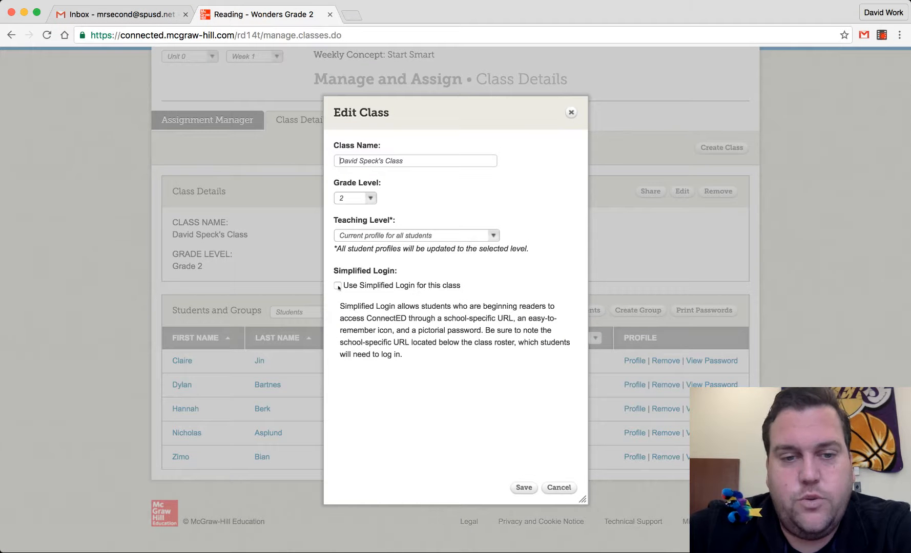
pyautogui.click(338, 286)
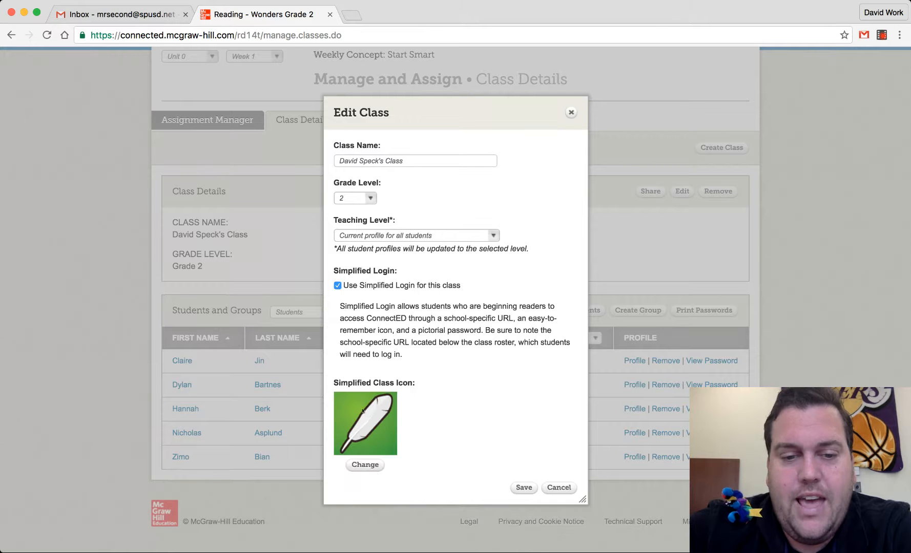
pyautogui.click(366, 463)
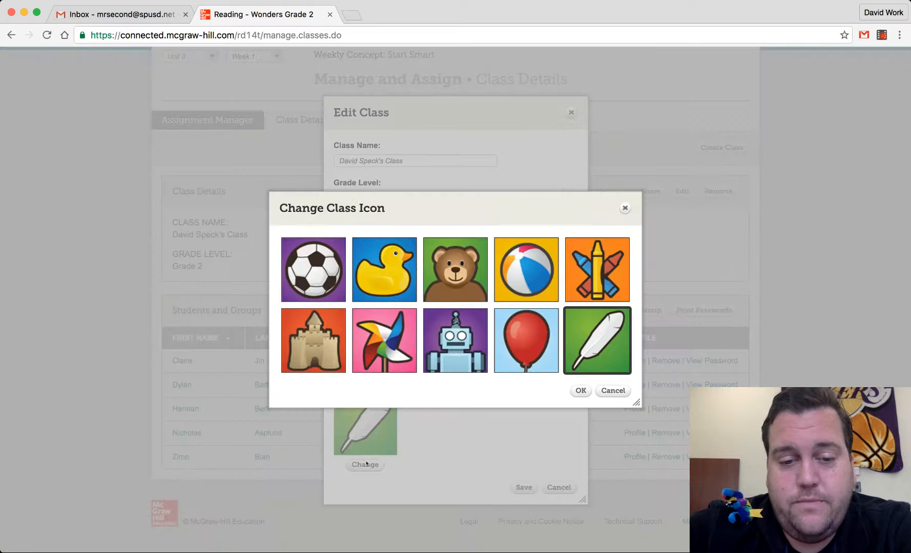
pyautogui.click(459, 334)
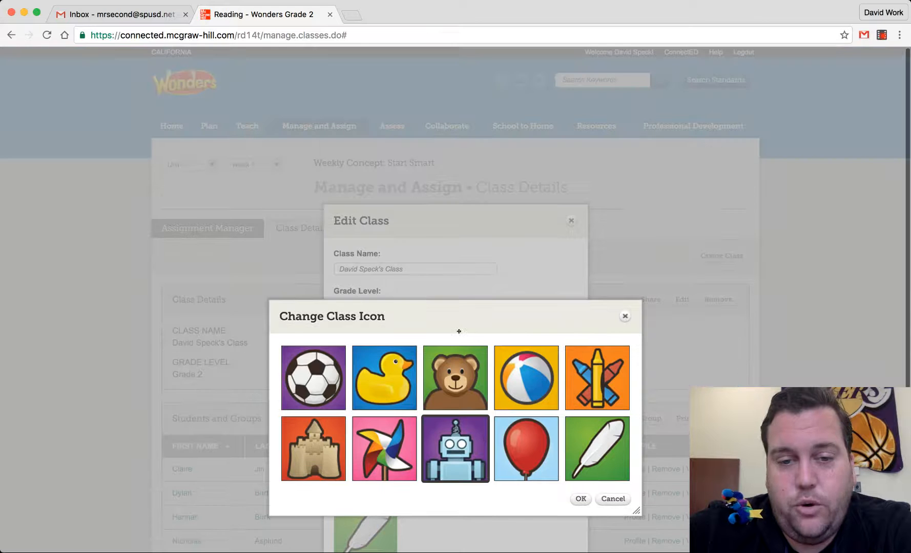
pyautogui.click(580, 499)
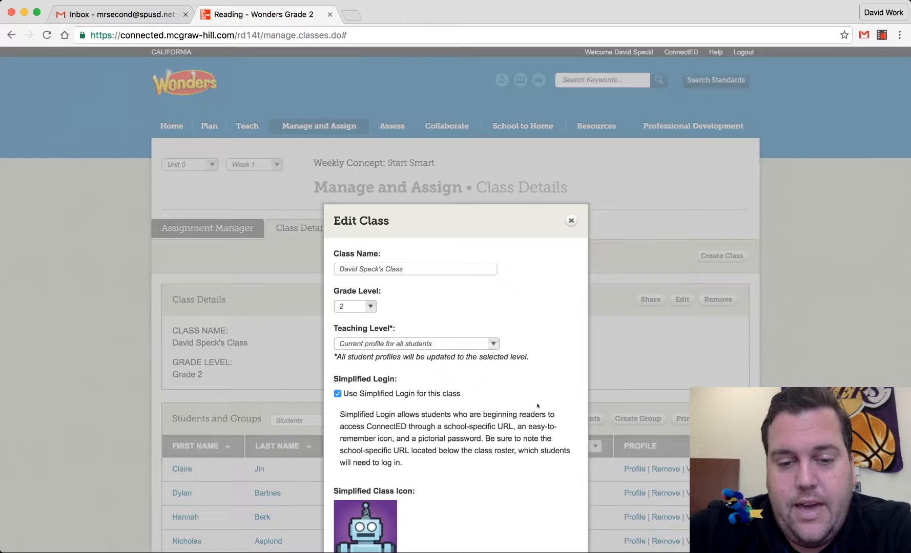
pyautogui.scroll(-3, 537, 406)
pyautogui.click(523, 482)
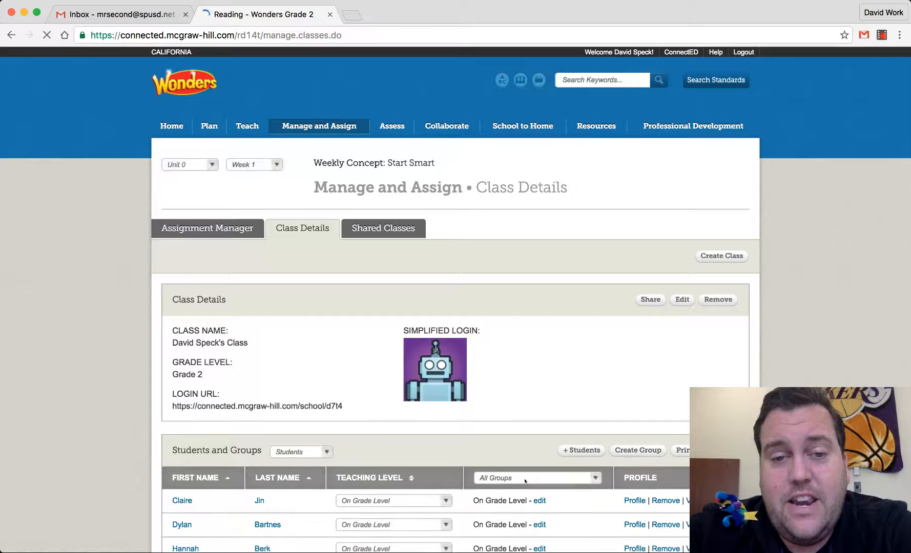
# - Select the class's simplified login URL
pyautogui.scroll(-3, 525, 480)
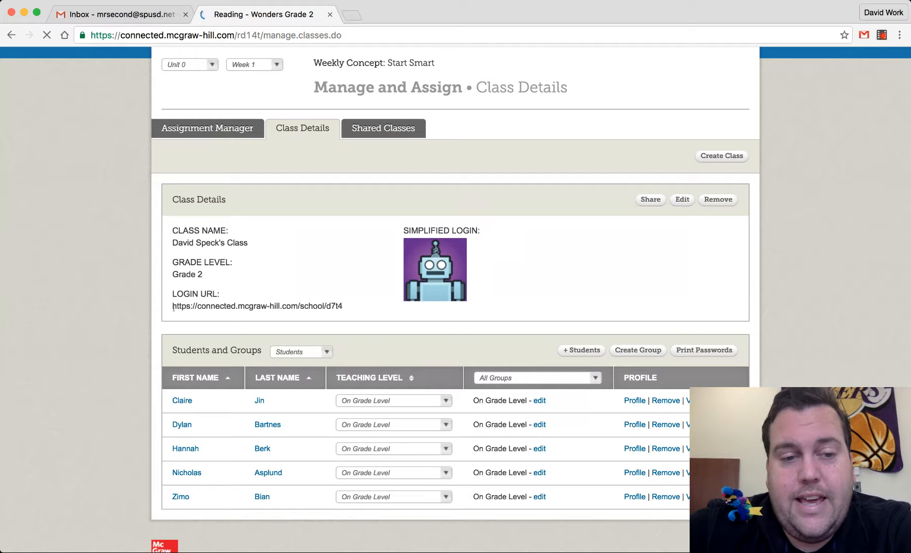
pyautogui.moveTo(172, 307); pyautogui.dragTo(227, 306)
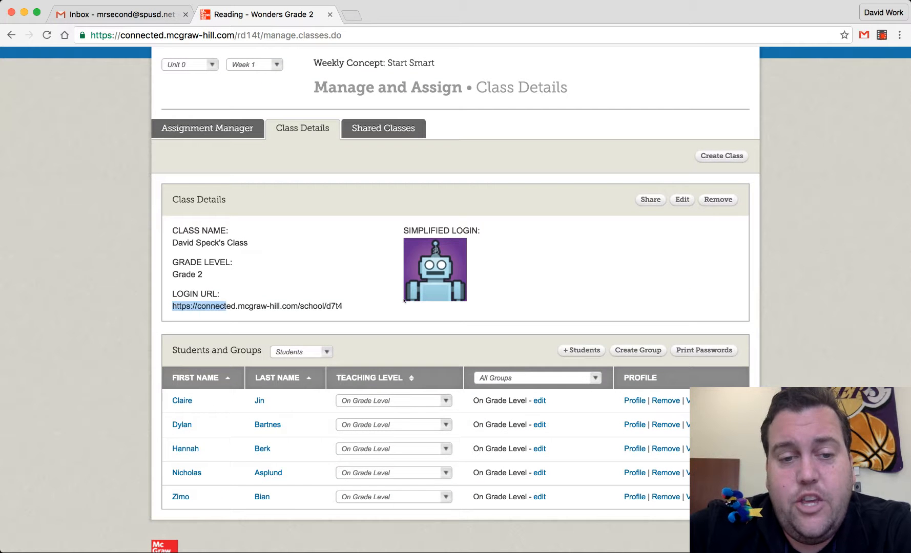
pyautogui.click(343, 298)
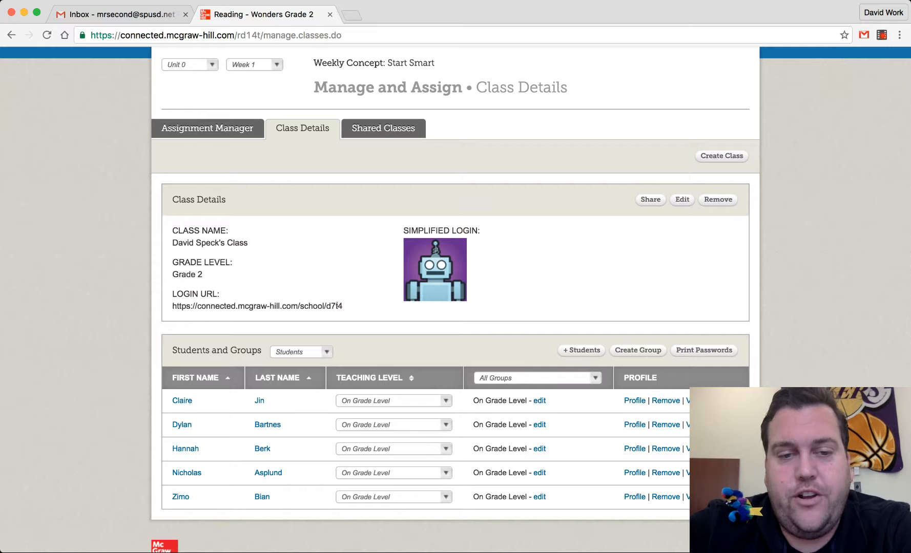
pyautogui.tripleClick(276, 307)
pyautogui.hotkey('ctrl', 'c')
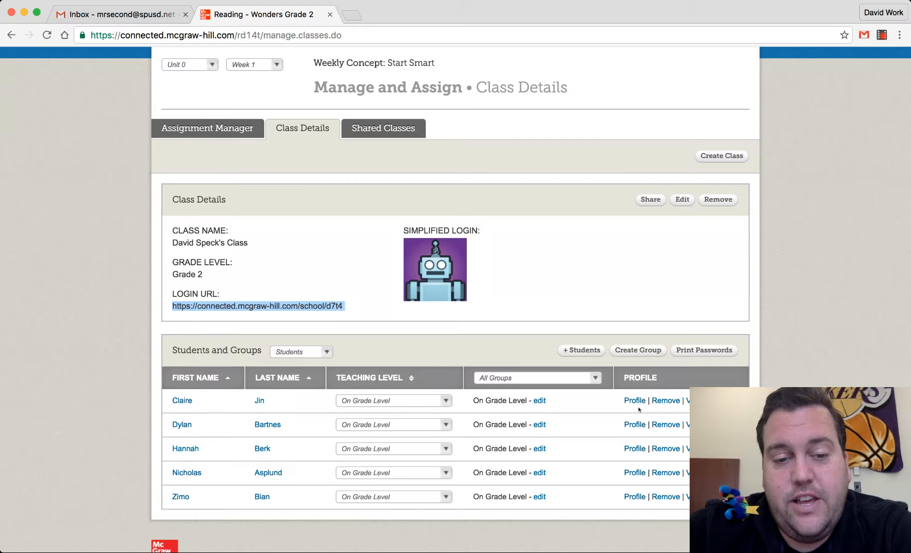
# - View the first student's picture password, print its password card as a PDF, open it, and return
pyautogui.click(708, 401)
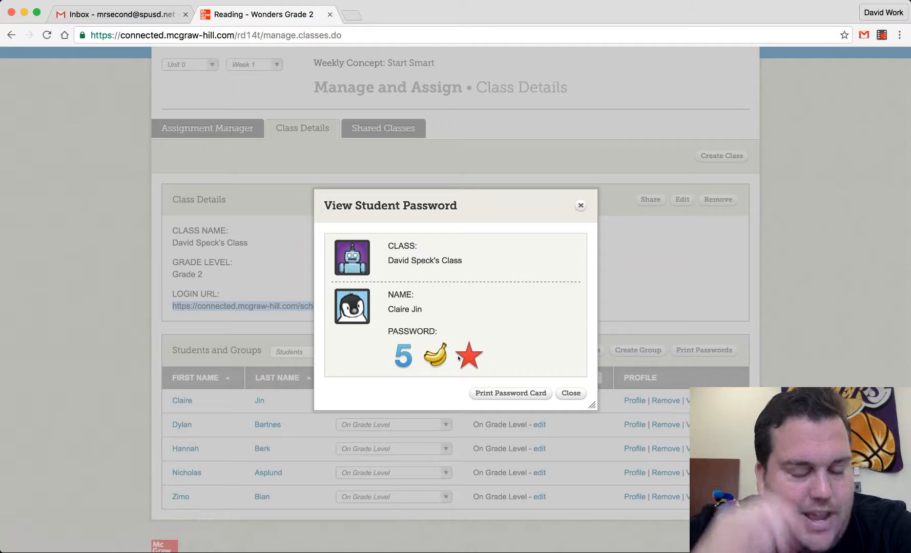
pyautogui.click(524, 398)
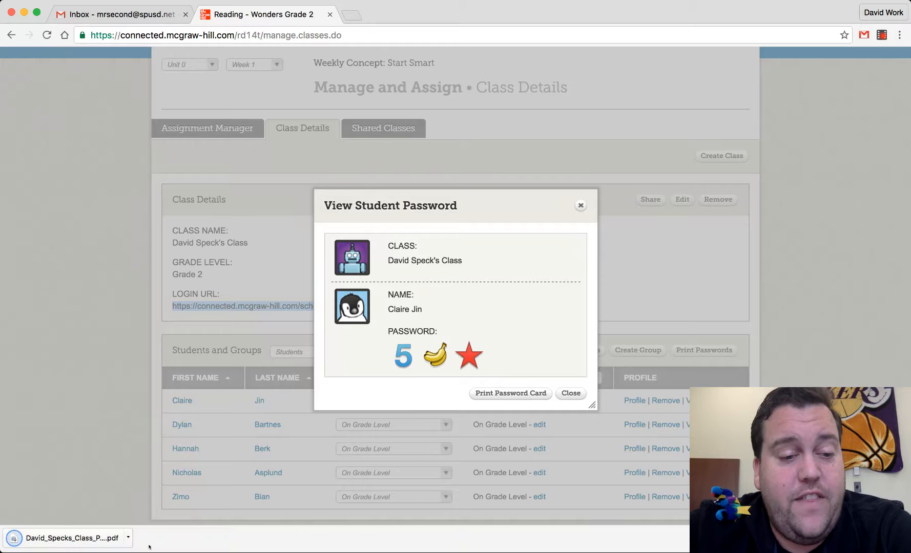
pyautogui.click(88, 545)
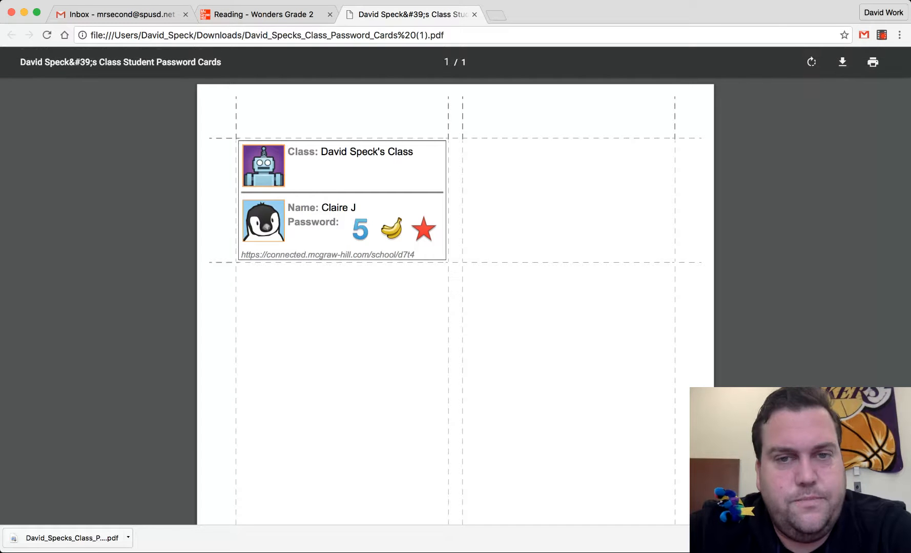
pyautogui.click(475, 15)
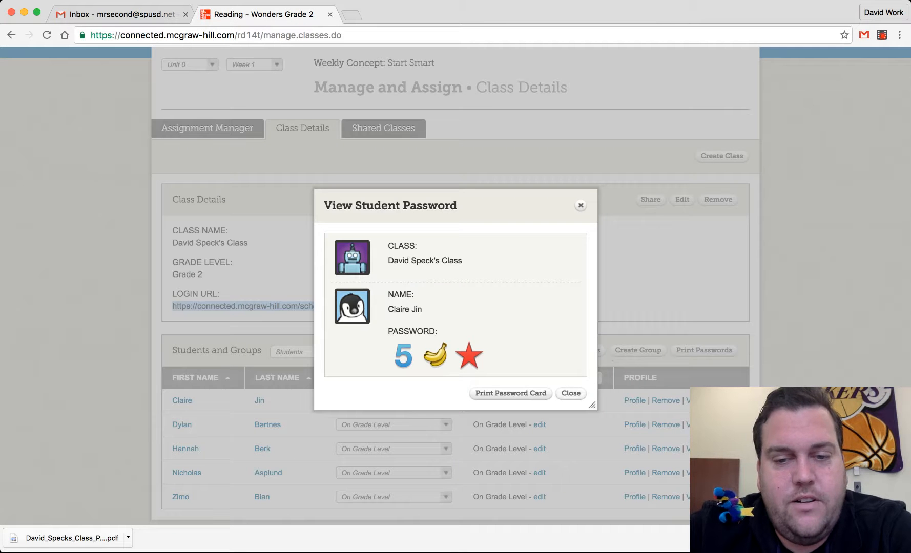
# - Close the password dialog and open the class's simplified login URL in a new browser tab
pyautogui.click(571, 394)
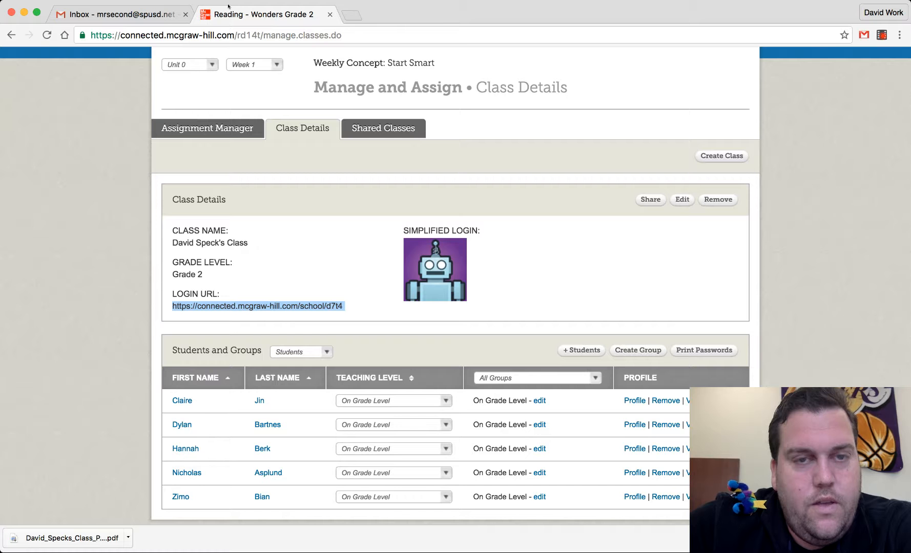
pyautogui.click(351, 16)
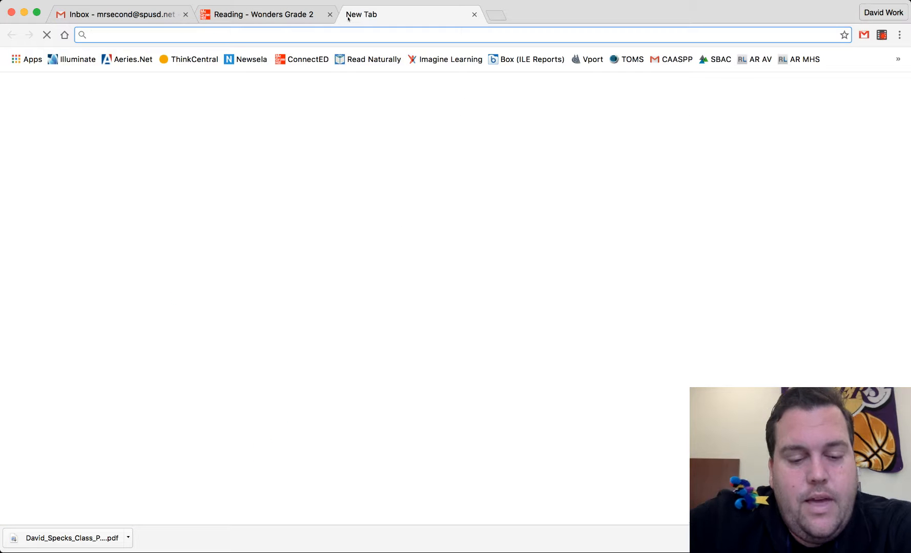
pyautogui.hotkey('ctrl', 'v')
pyautogui.press('Return')
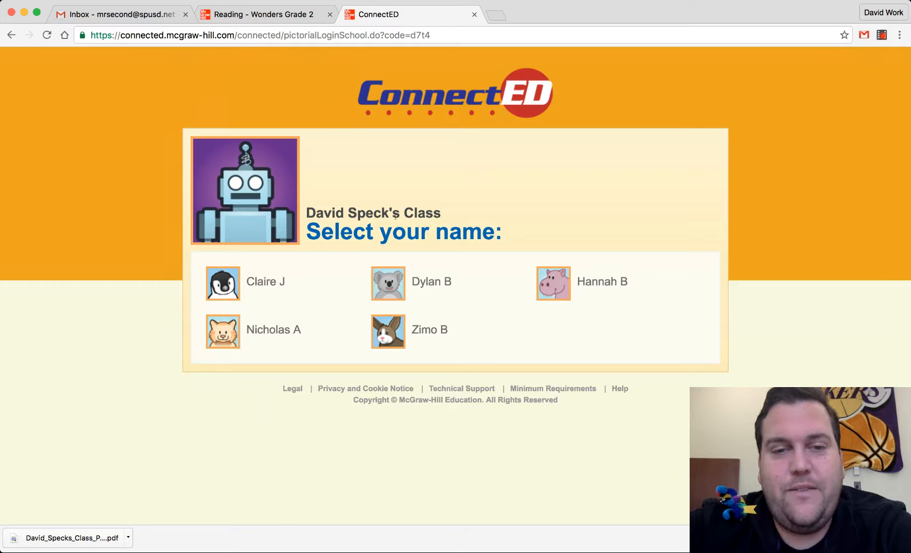
# - Pick the first student on the class login page and enter her picture password to log in as her
pyautogui.click(229, 281)
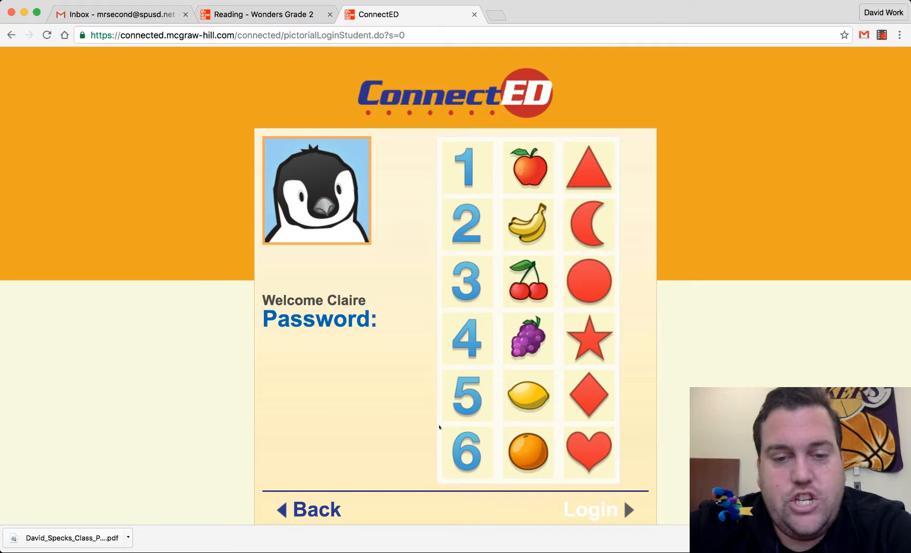
pyautogui.click(484, 400)
pyautogui.click(520, 239)
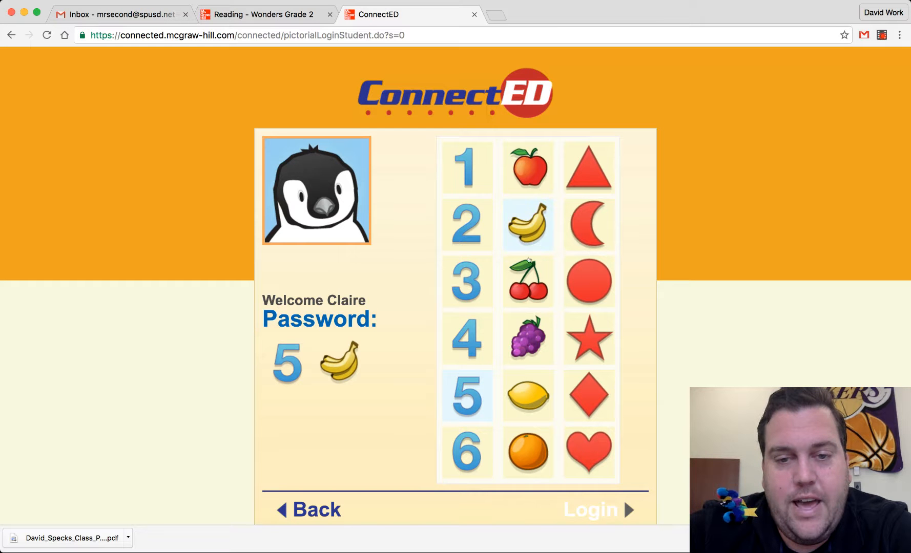
pyautogui.click(565, 322)
pyautogui.scroll(-2, 567, 331)
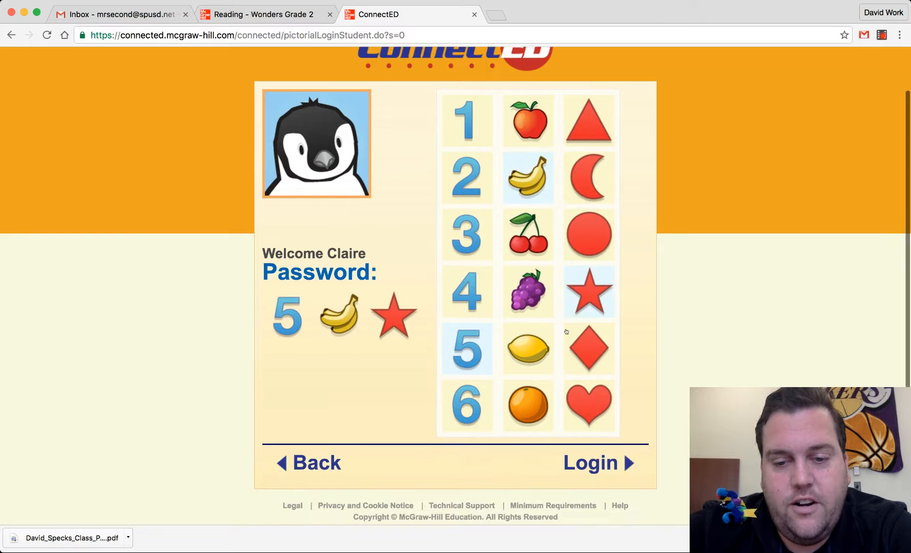
pyautogui.click(589, 460)
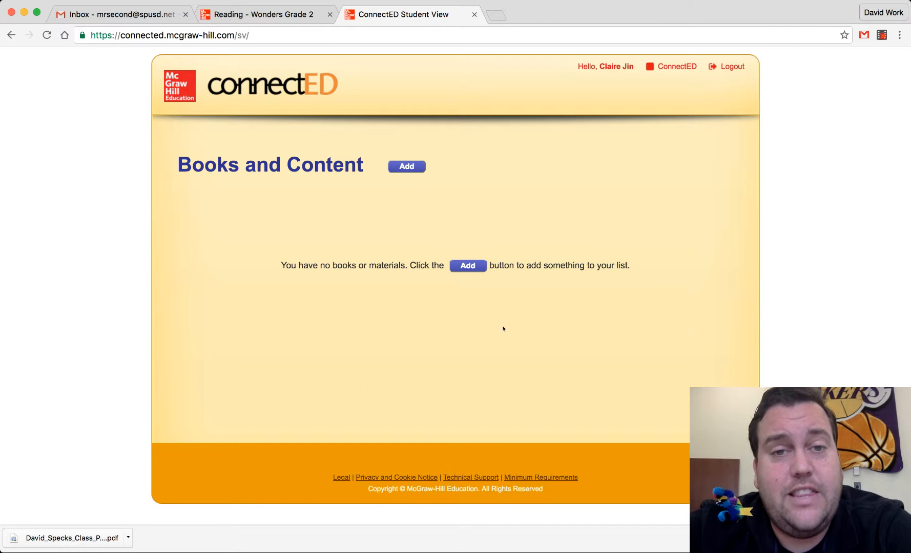
# - Close the student login tab and log out of the student session that opens in ConnectED
pyautogui.click(475, 15)
pyautogui.scroll(-3, 392, 422)
pyautogui.scroll(7, 395, 424)
pyautogui.scroll(-5, 394, 424)
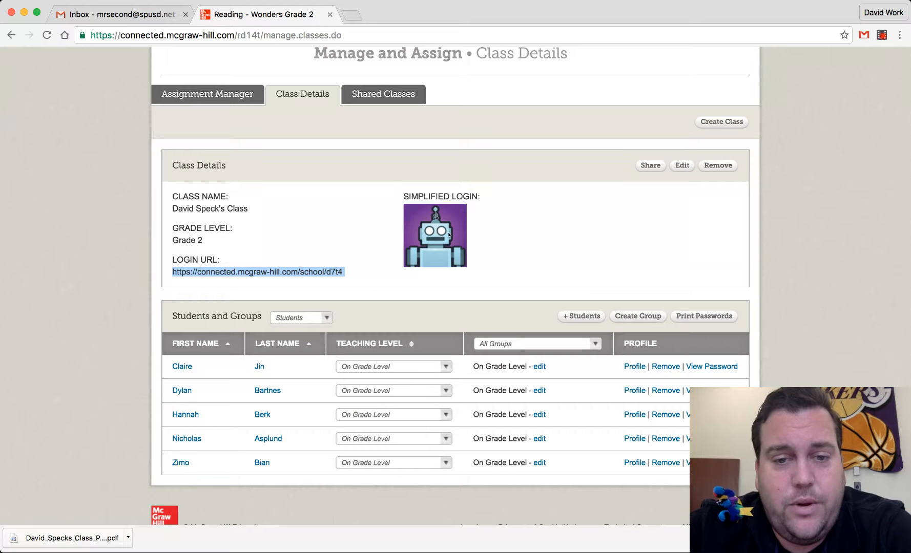
pyautogui.click(395, 231)
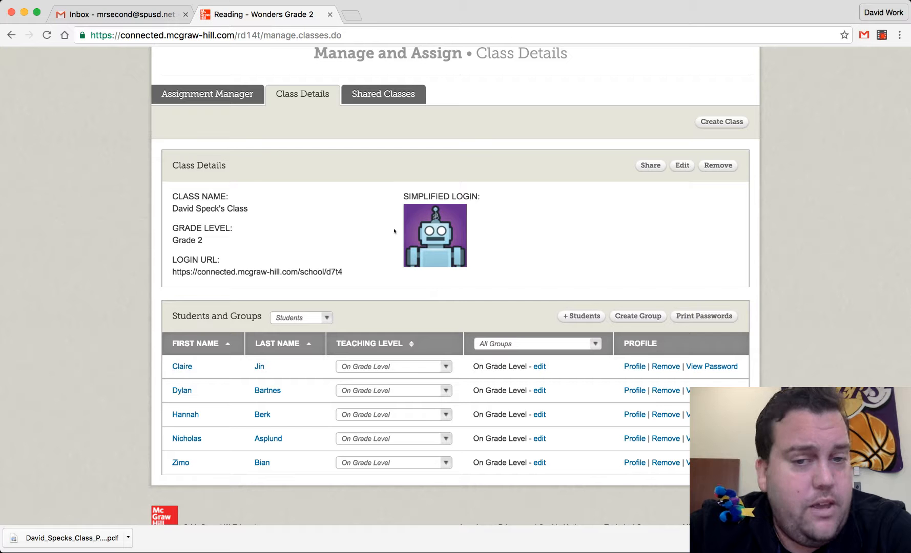
pyautogui.scroll(5, 394, 232)
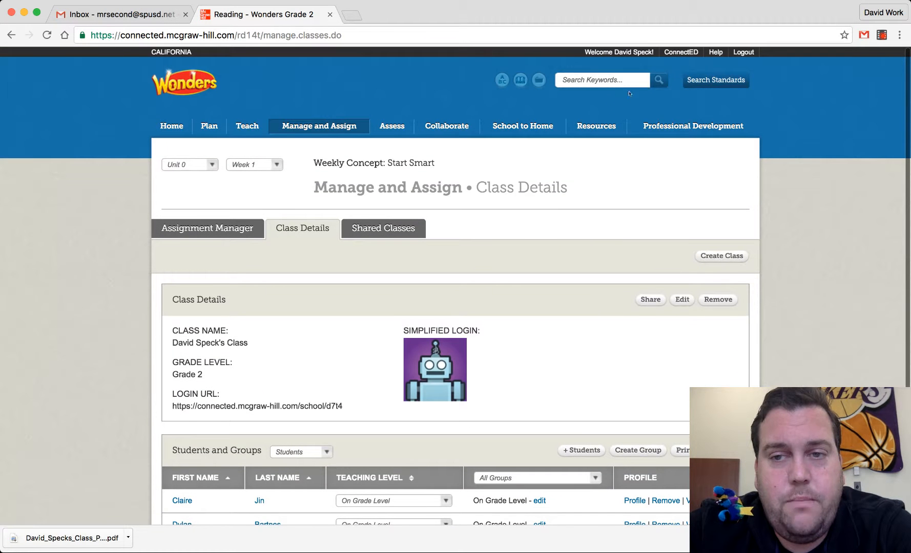
pyautogui.click(681, 53)
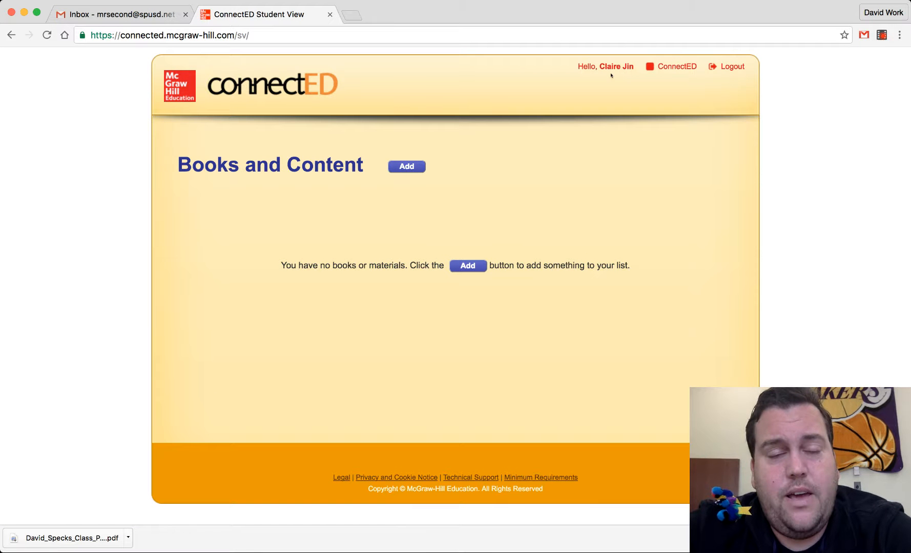
pyautogui.click(732, 68)
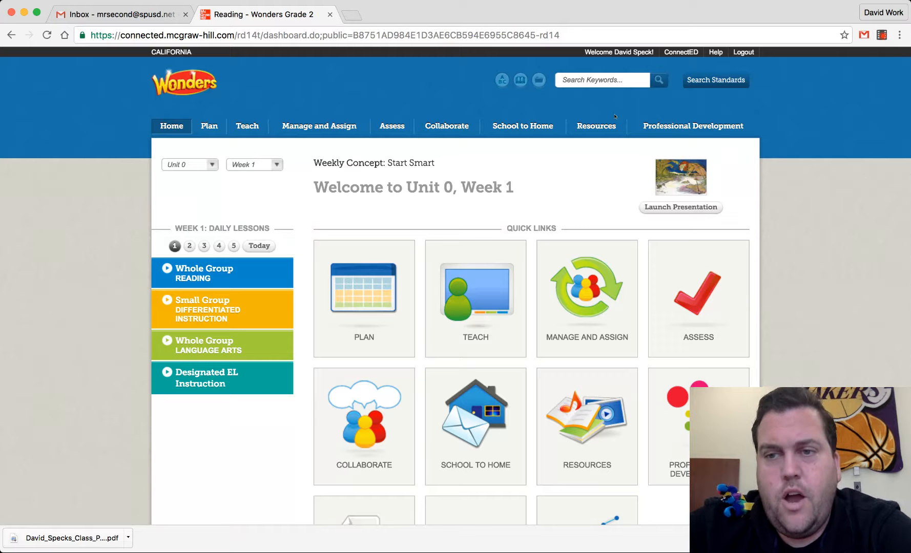
# - Go to ConnectED My Home, start assigning Student Edition content, and select both Wonders Grade 2 titles
pyautogui.click(672, 52)
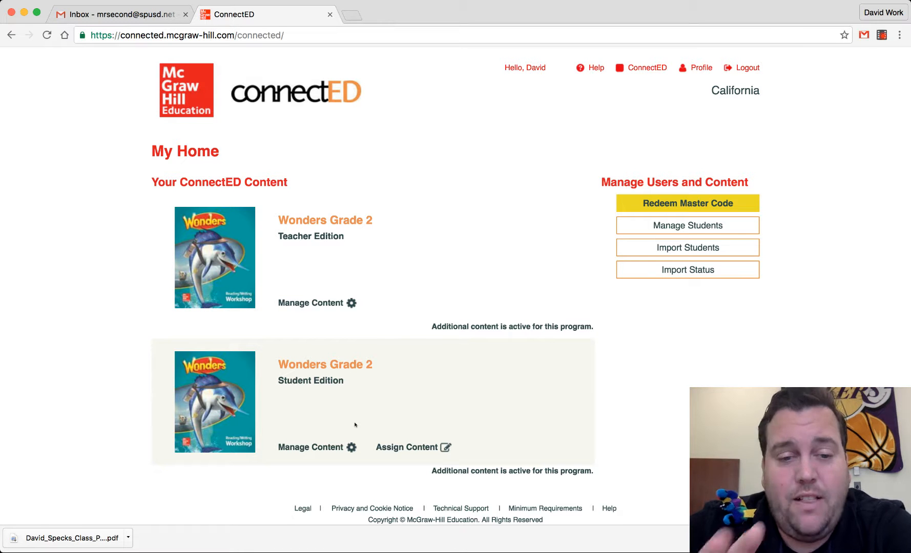
pyautogui.scroll(-1, 355, 425)
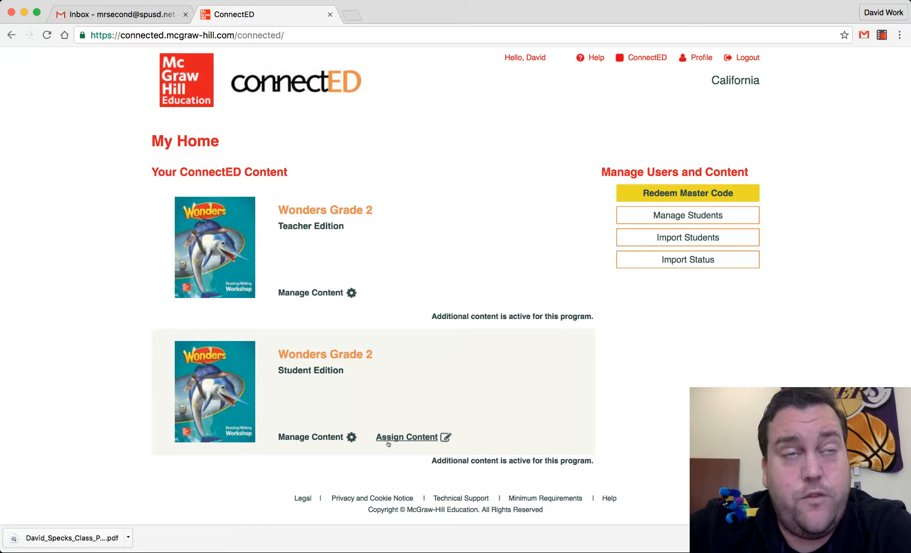
pyautogui.click(410, 439)
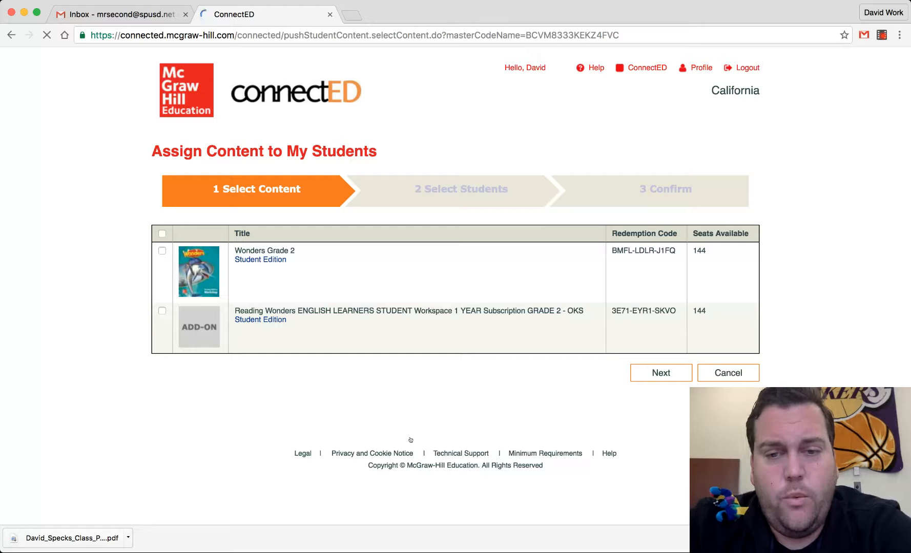
pyautogui.click(162, 251)
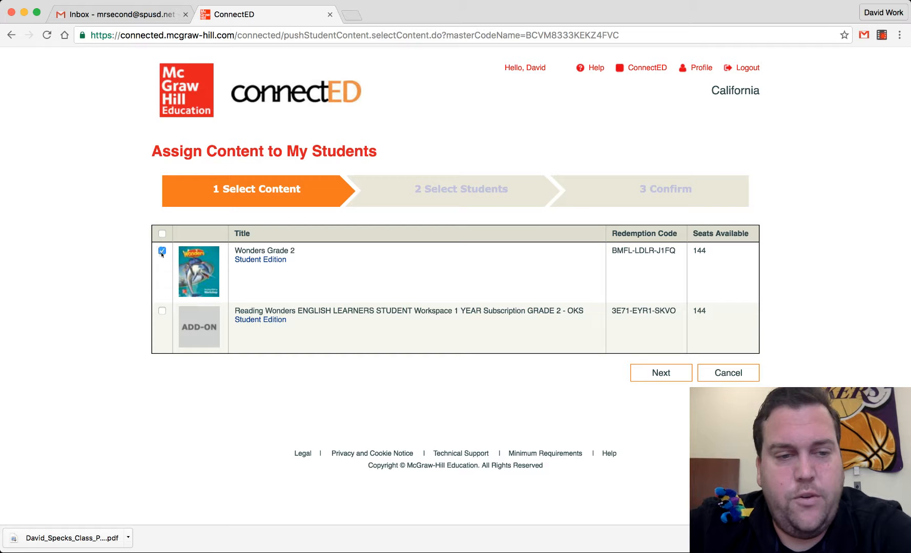
pyautogui.click(162, 311)
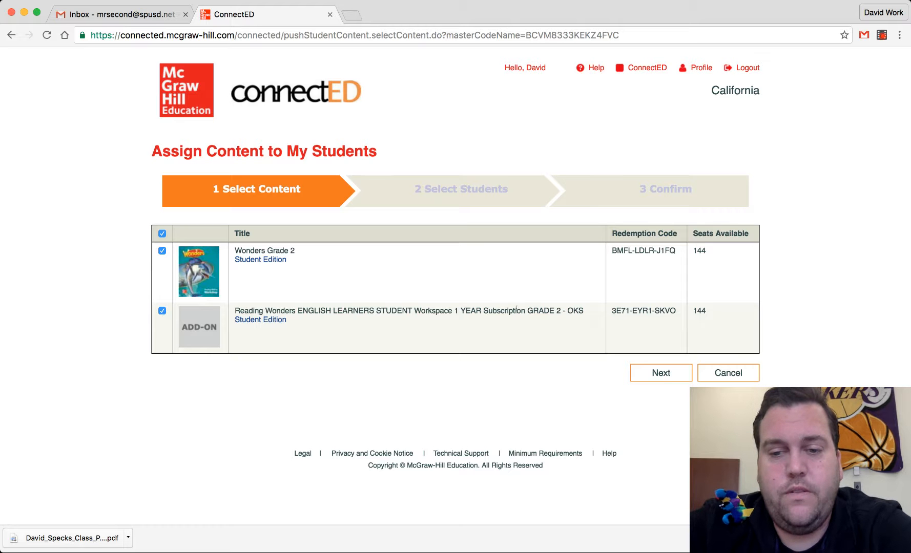
pyautogui.click(650, 375)
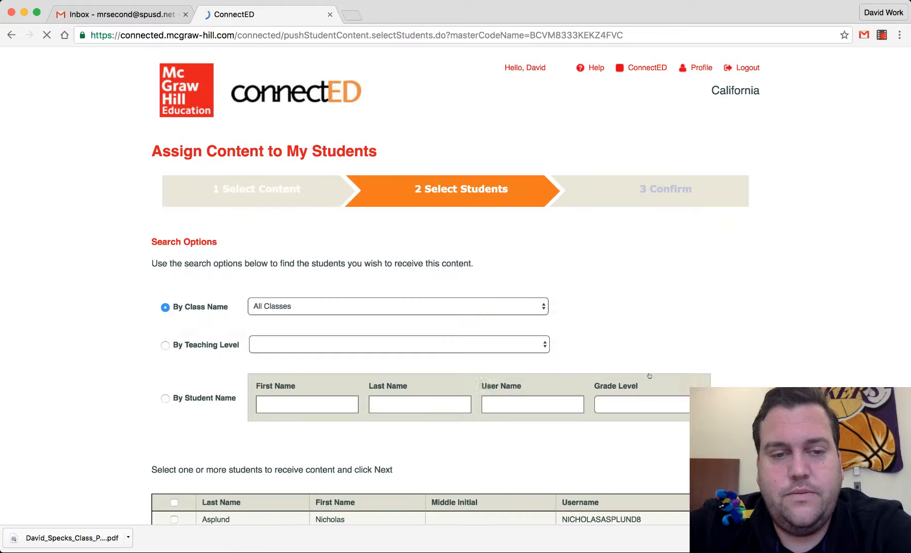
# - Select all five students in the list to receive the content and continue
pyautogui.scroll(-5, 649, 376)
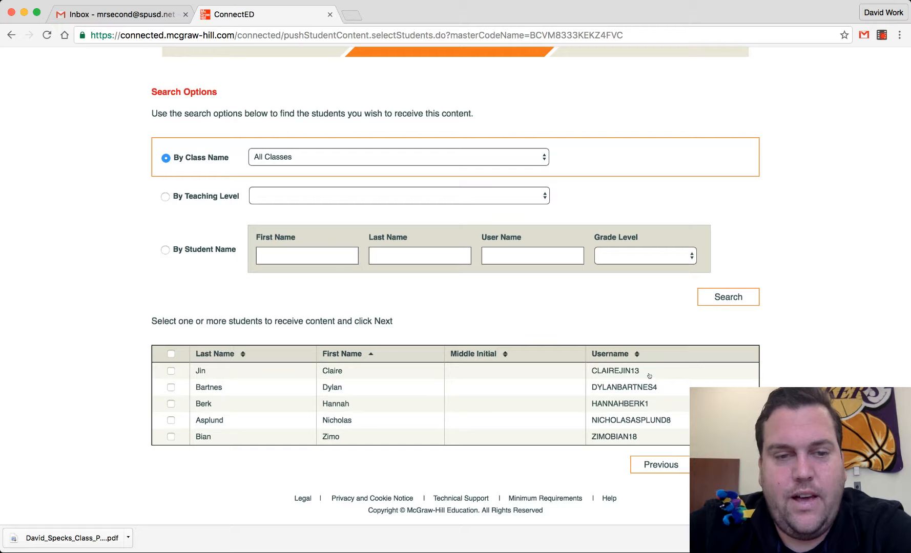
pyautogui.click(171, 353)
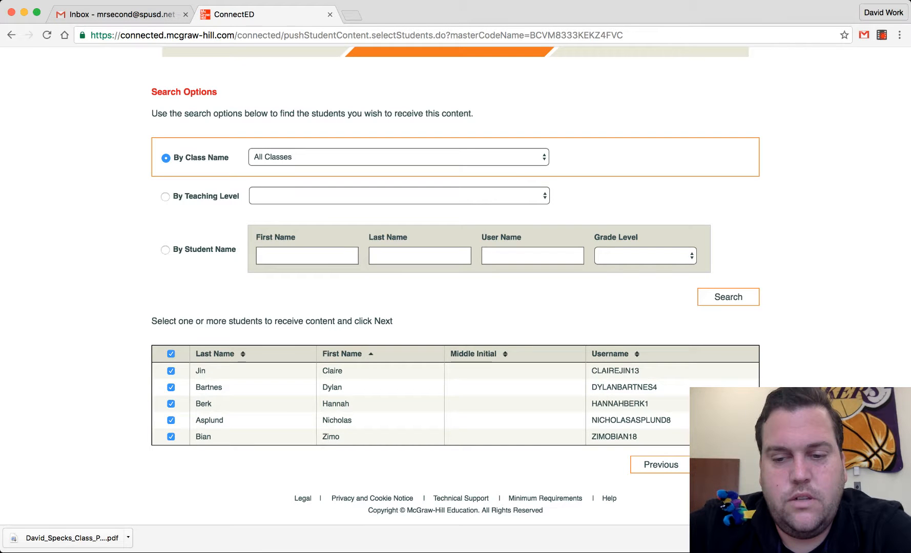
pyautogui.click(729, 465)
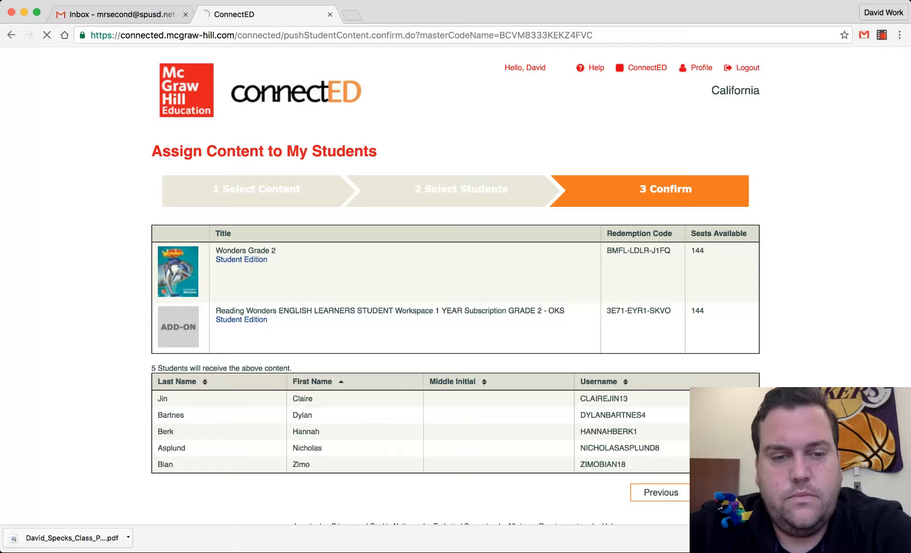
# - Confirm the content assignment for the selected students and acknowledge the redemption
pyautogui.scroll(-1, 546, 370)
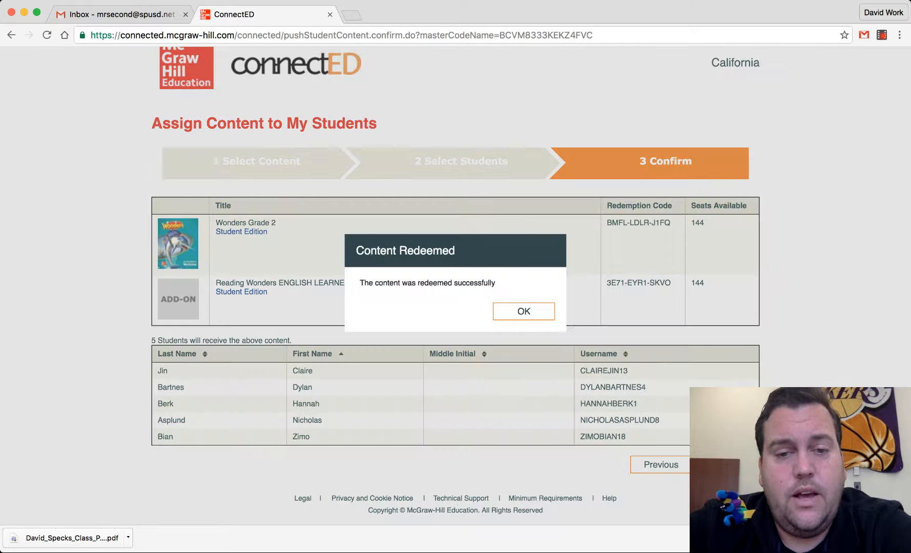
pyautogui.click(539, 310)
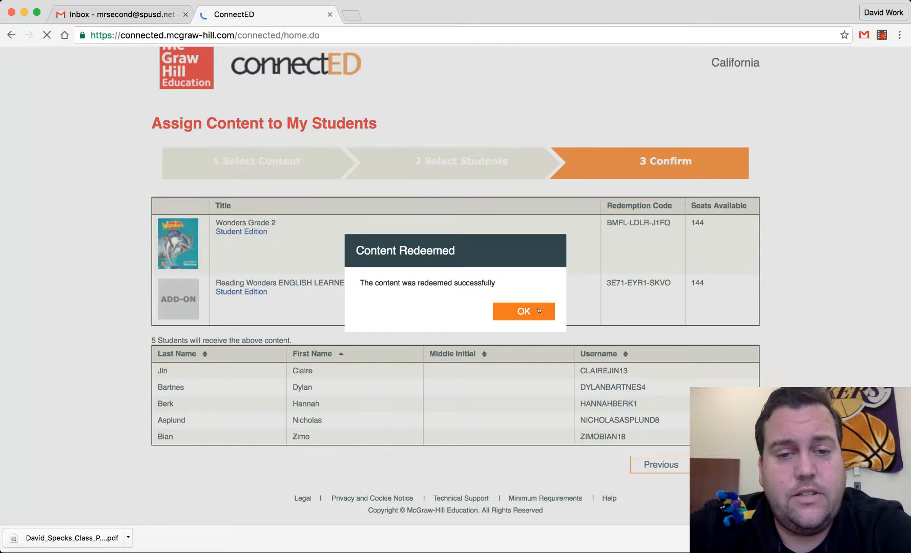